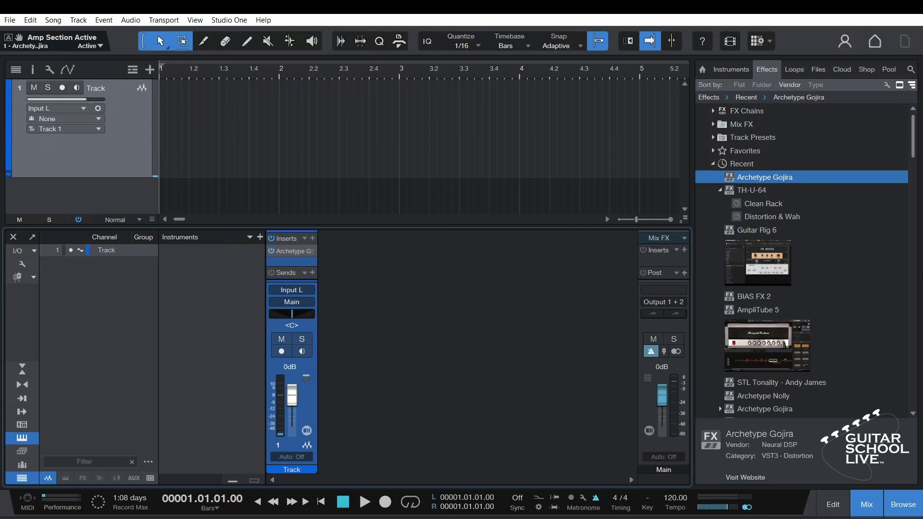
Add a Behringer FCB1010 external device that receives from and sends to Focusrite USB MIDI.
{"action": "left_click", "coordinate": [229, 22]}
{"action": "left_click", "coordinate": [273, 163]}
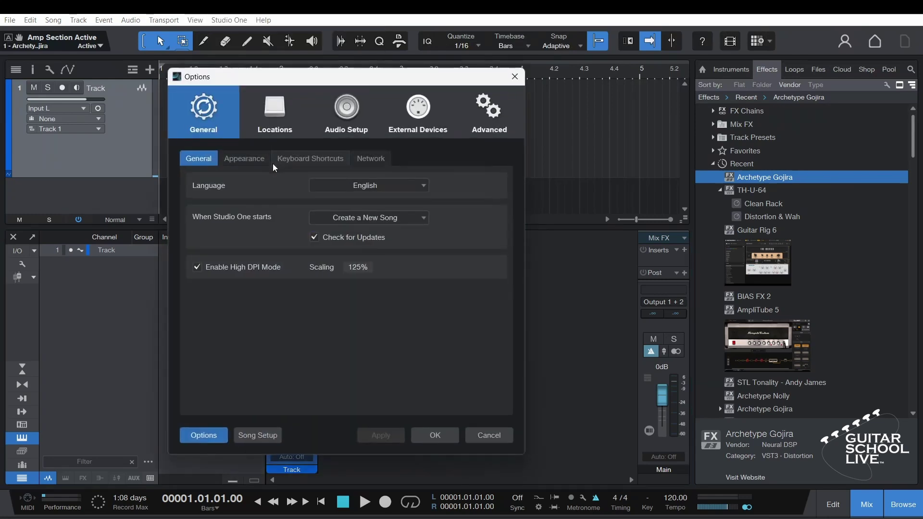
{"action": "left_click", "coordinate": [416, 118]}
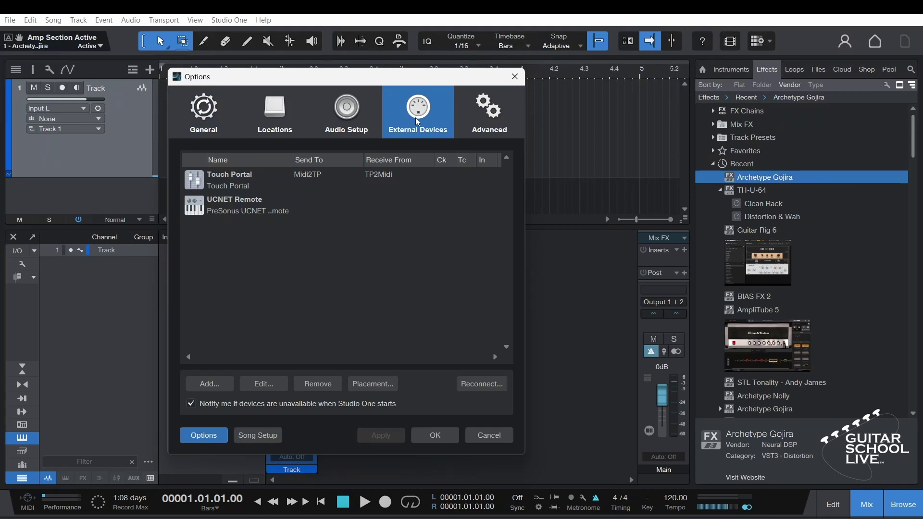
{"action": "left_click", "coordinate": [221, 383]}
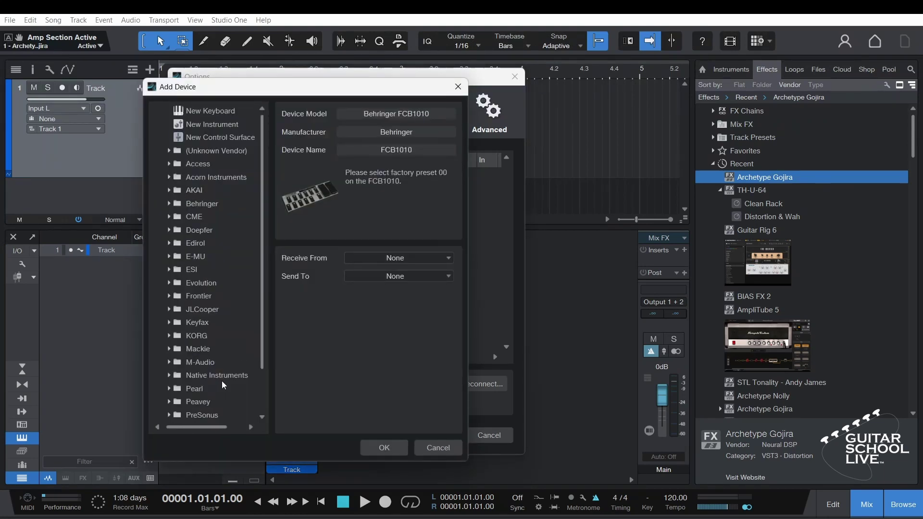
{"action": "left_click", "coordinate": [170, 200]}
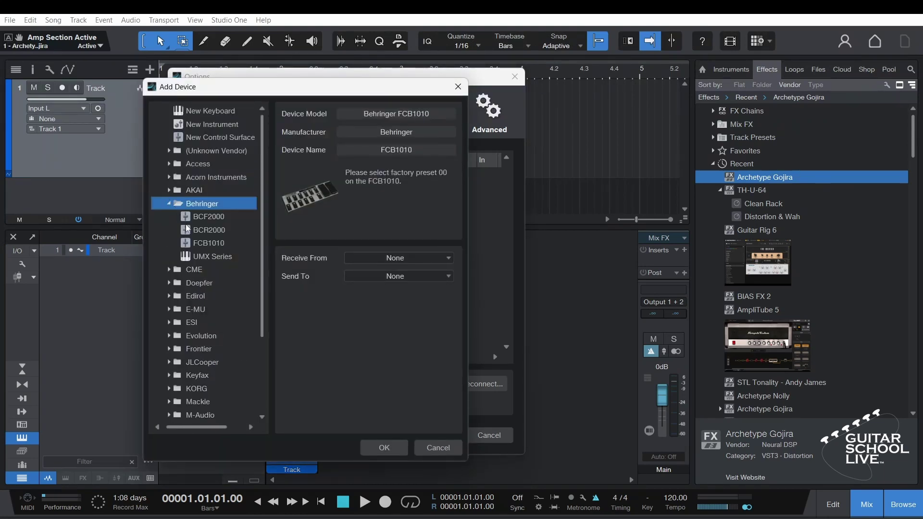
{"action": "left_click", "coordinate": [200, 245]}
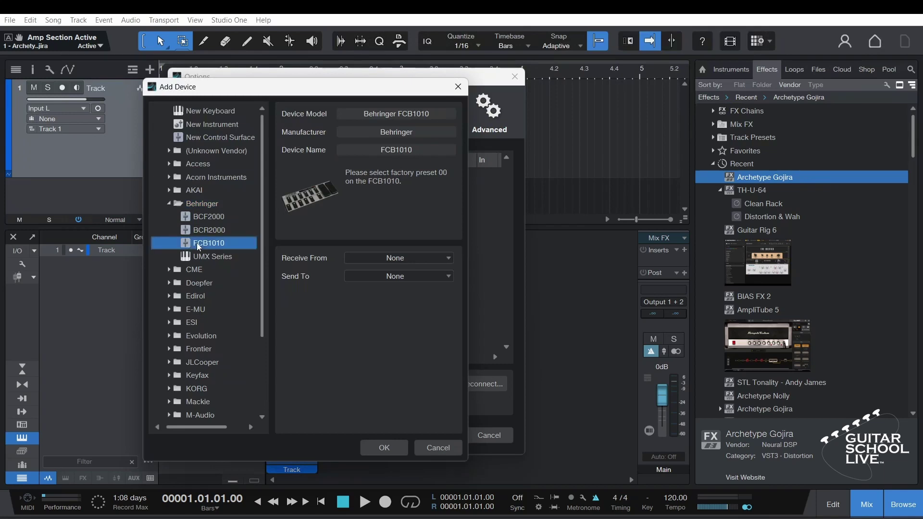
{"action": "left_click", "coordinate": [361, 259]}
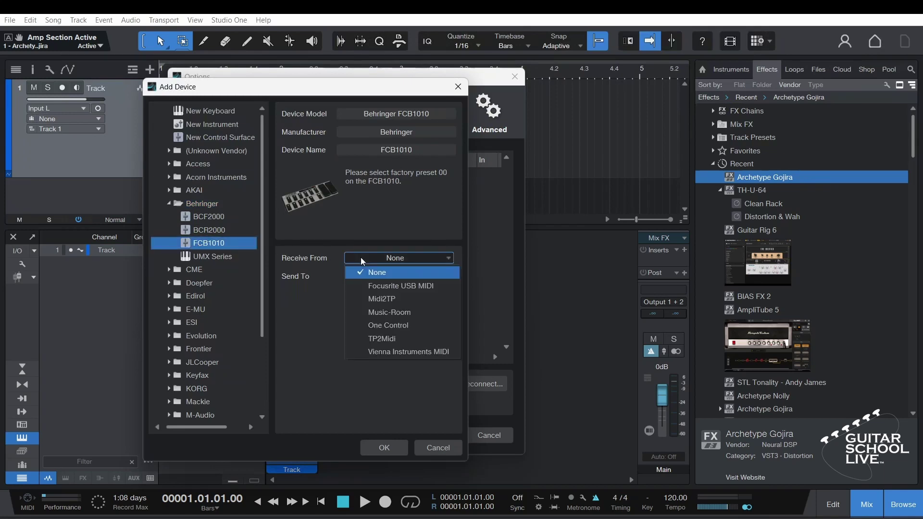
{"action": "left_click", "coordinate": [374, 287]}
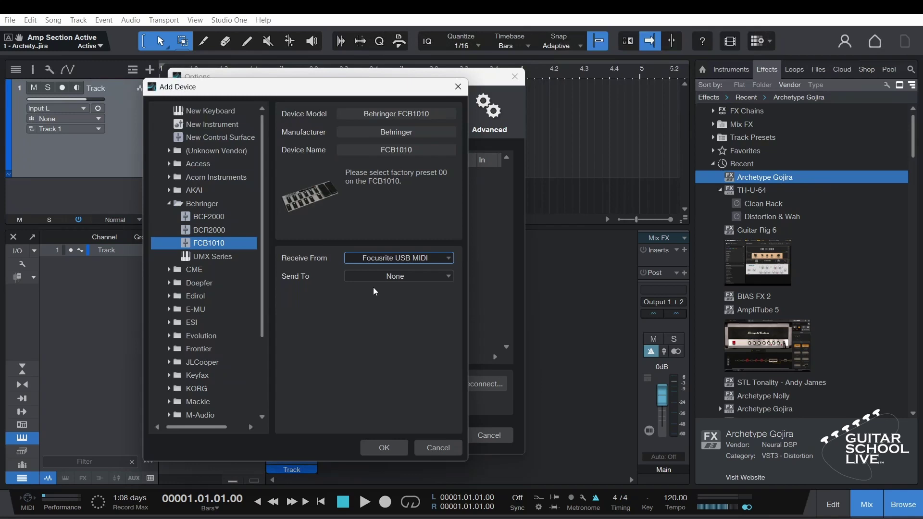
{"action": "left_click", "coordinate": [373, 275]}
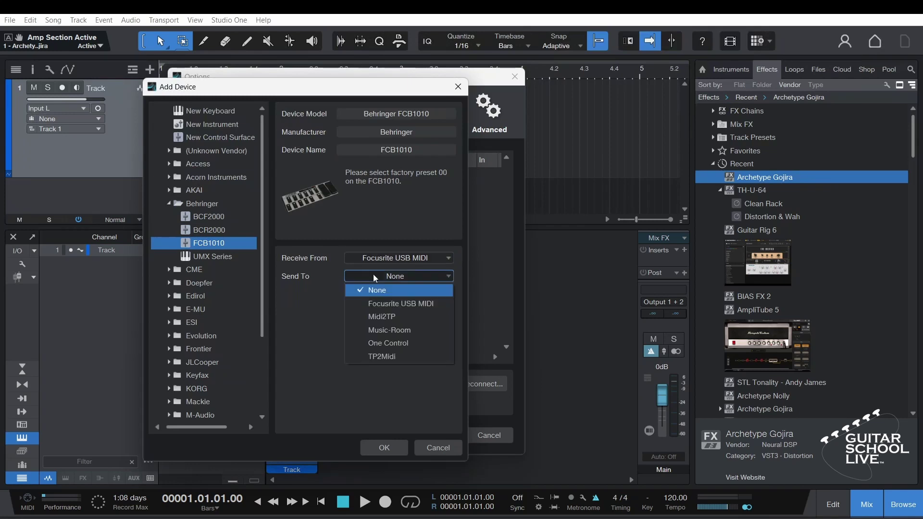
{"action": "left_click", "coordinate": [379, 304]}
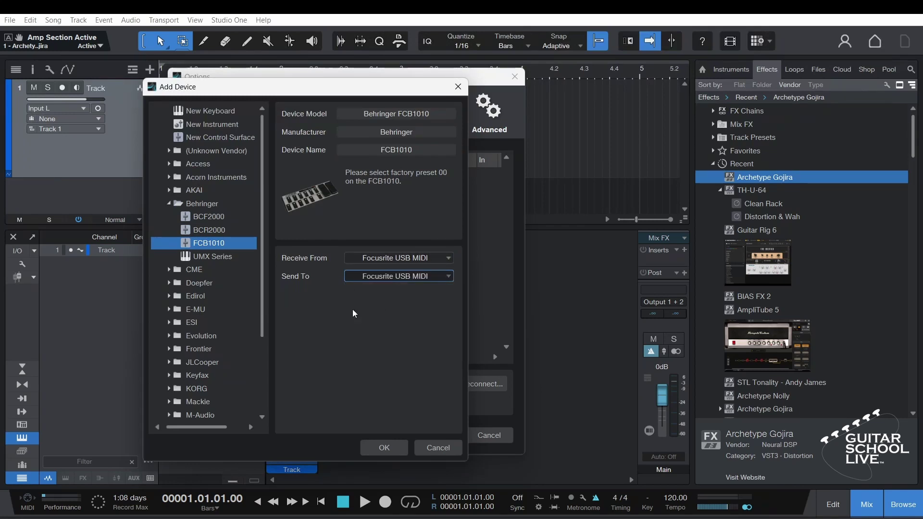
{"action": "left_click", "coordinate": [385, 444]}
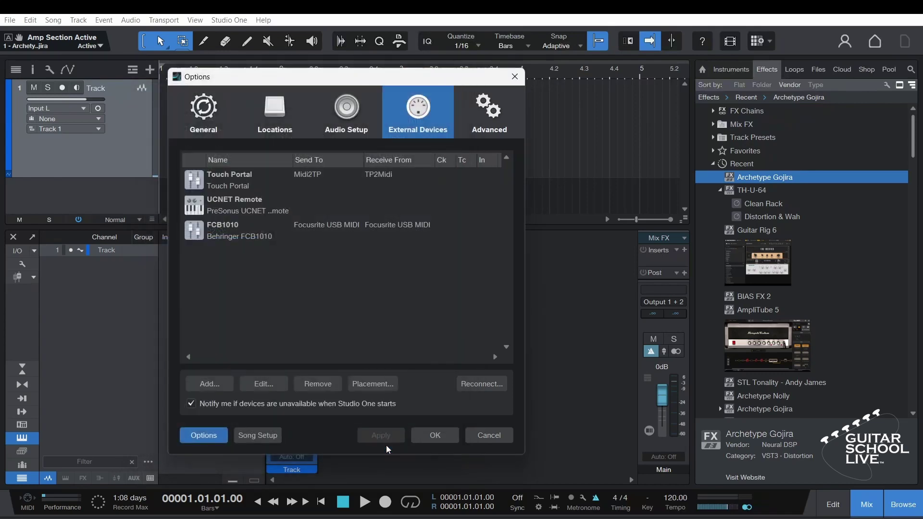
Close the options, link the Archetype Gojira editor to the FCB1010, and show its control panel.
{"action": "left_click", "coordinate": [427, 438]}
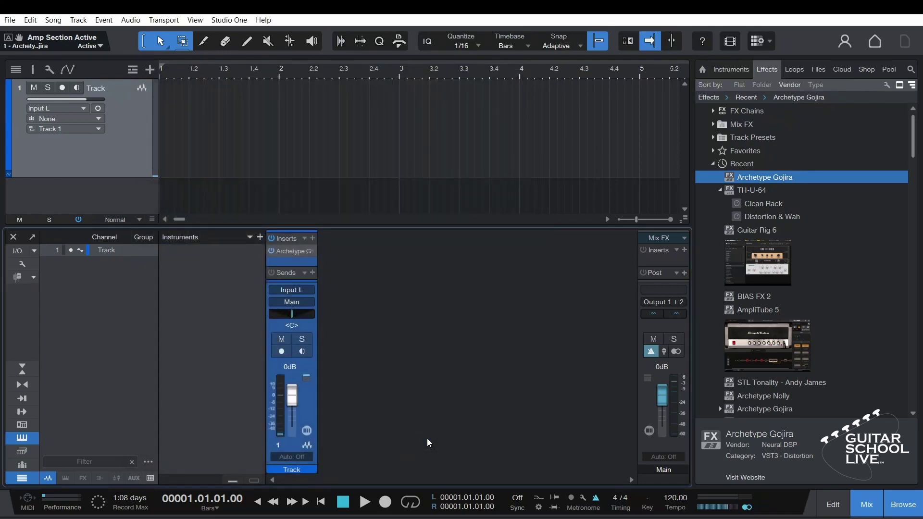
{"action": "left_click", "coordinate": [288, 251]}
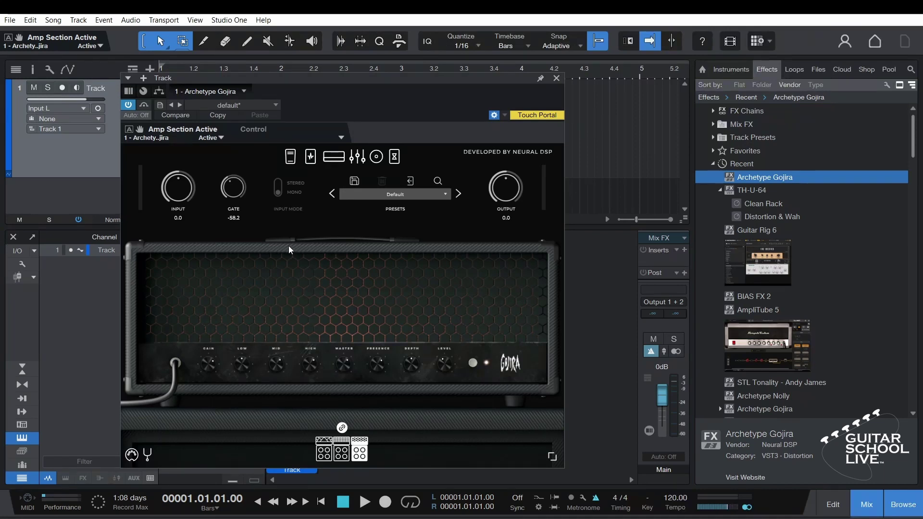
{"action": "left_click", "coordinate": [505, 116]}
{"action": "left_click", "coordinate": [528, 154]}
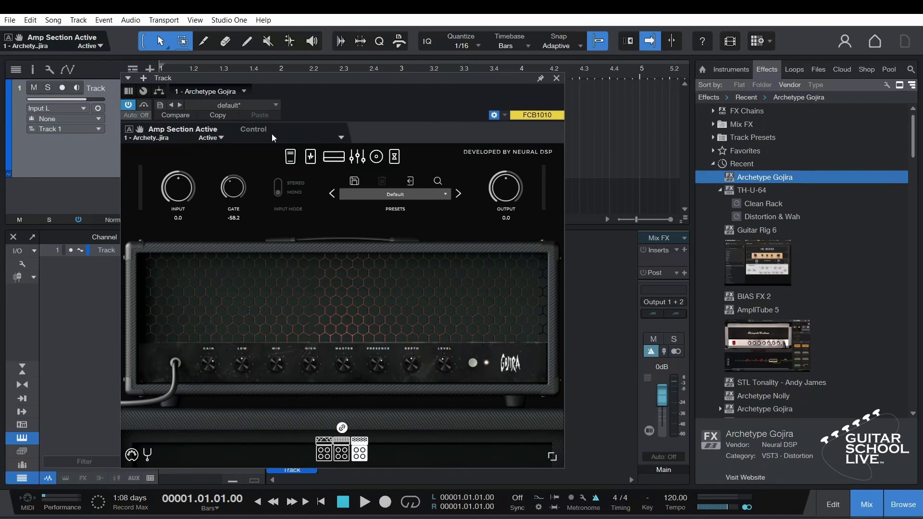
{"action": "left_click", "coordinate": [341, 138]}
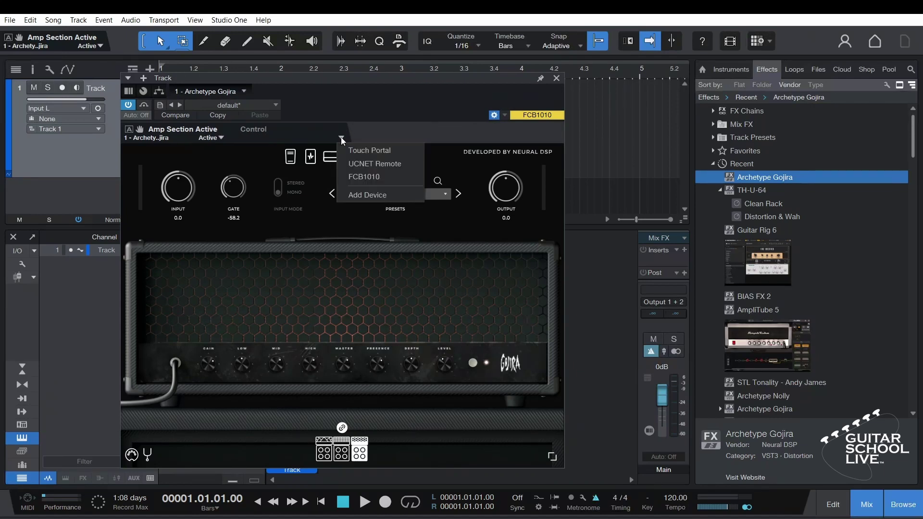
{"action": "left_click", "coordinate": [362, 179]}
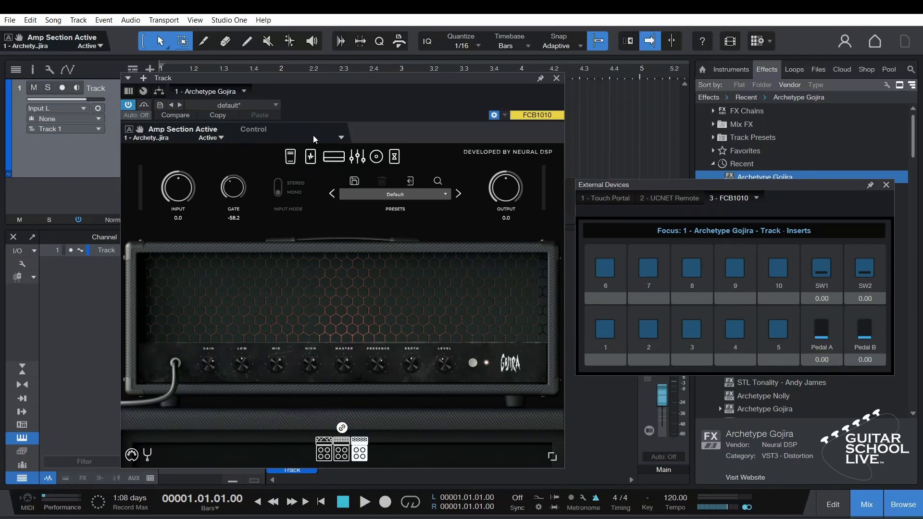
Turn off Recently Touched focus and set the Gate to -66.8.
{"action": "left_click", "coordinate": [222, 138]}
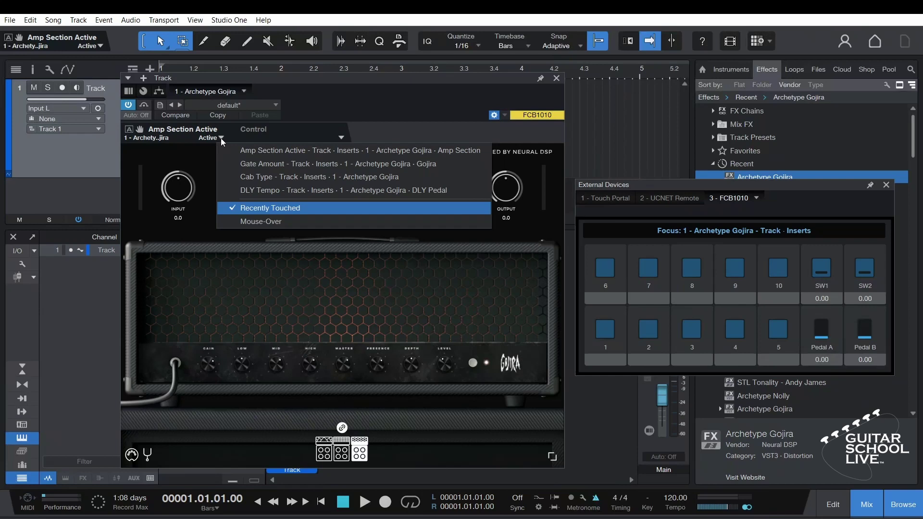
{"action": "left_click", "coordinate": [256, 209]}
{"action": "left_click", "coordinate": [221, 140]}
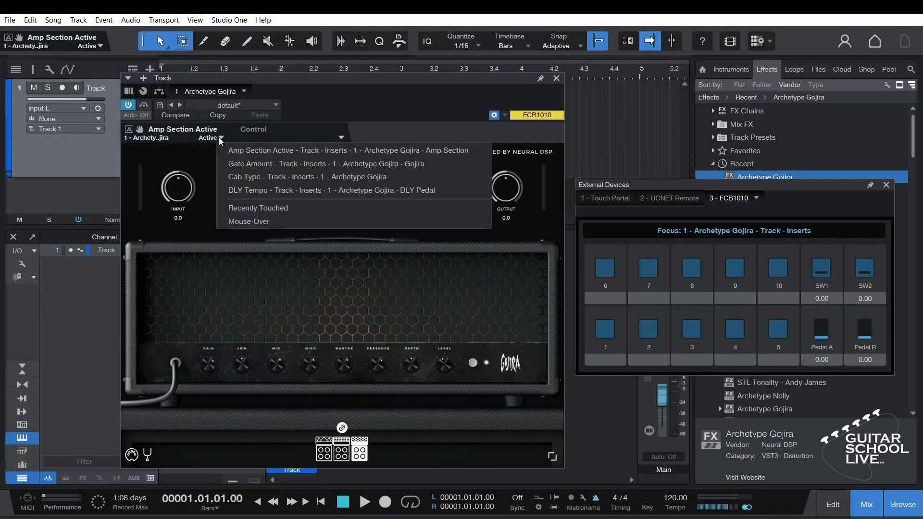
{"action": "left_click", "coordinate": [250, 208]}
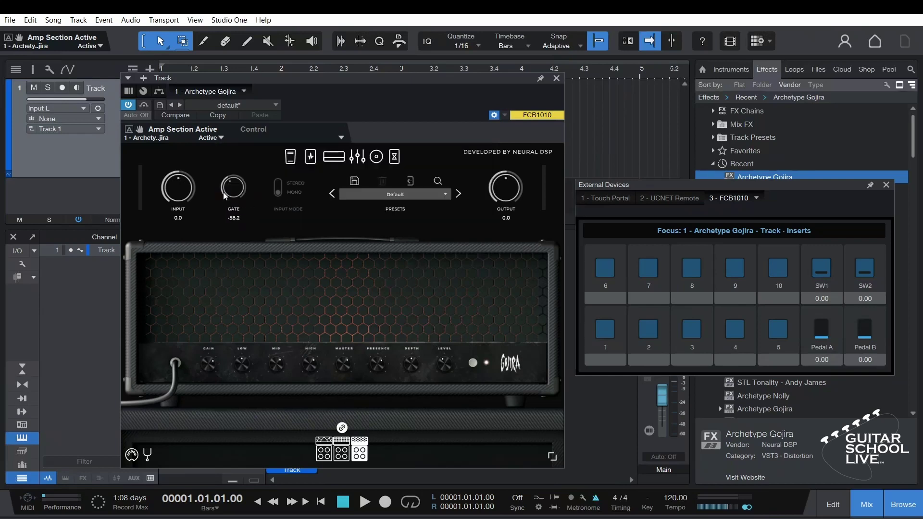
{"action": "left_click_drag", "start_coordinate": [225, 195], "coordinate": [239, 204]}
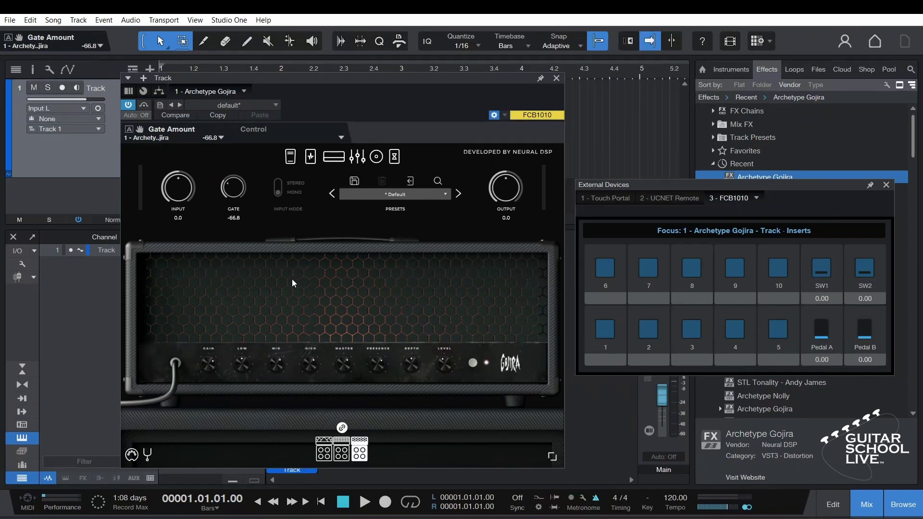
Map the amp section on/off switch to FCB1010 button 1, leaving it active.
{"action": "left_click", "coordinate": [474, 363]}
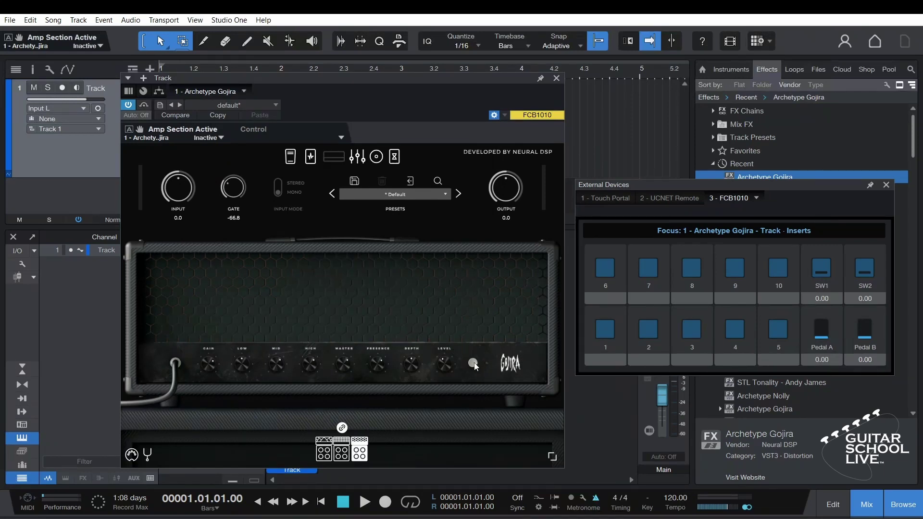
{"action": "left_click", "coordinate": [473, 364]}
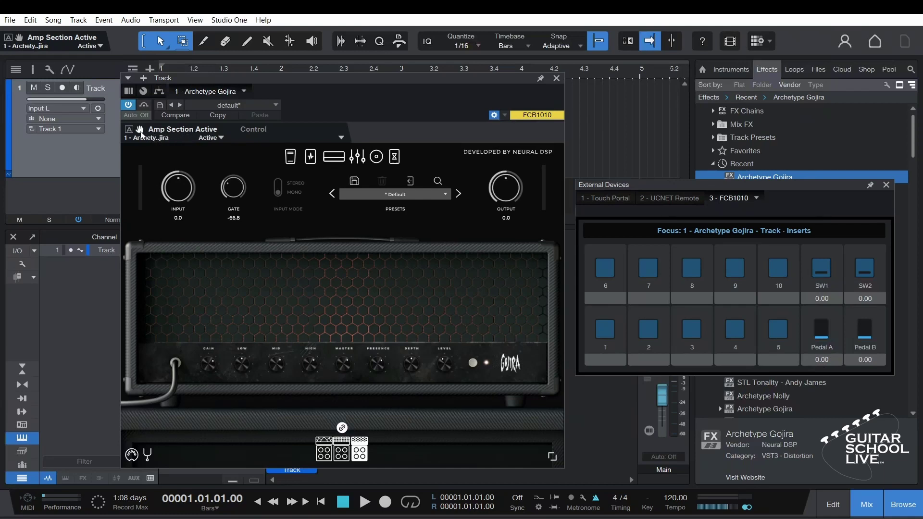
{"action": "left_click_drag", "start_coordinate": [140, 130], "coordinate": [607, 334]}
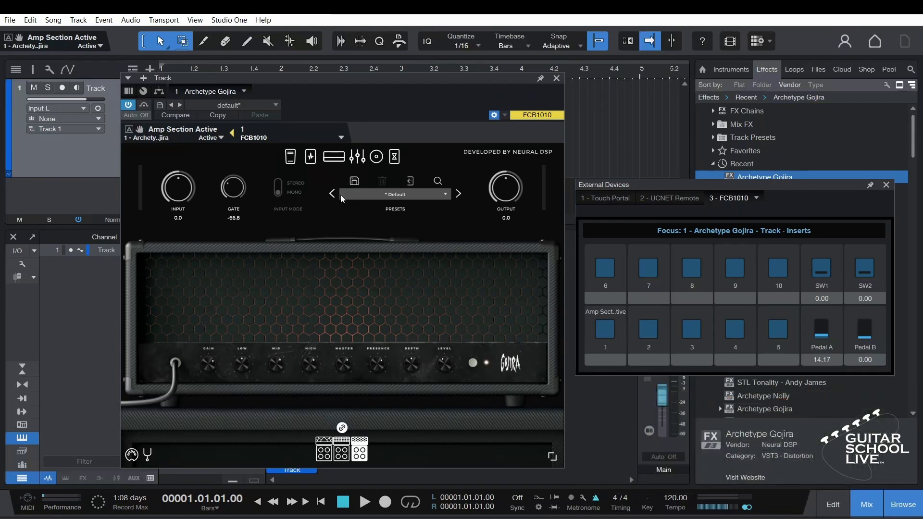
Map WOW Active to FCB1010 button 10 and OCT Active to button 2.
{"action": "left_click", "coordinate": [294, 159]}
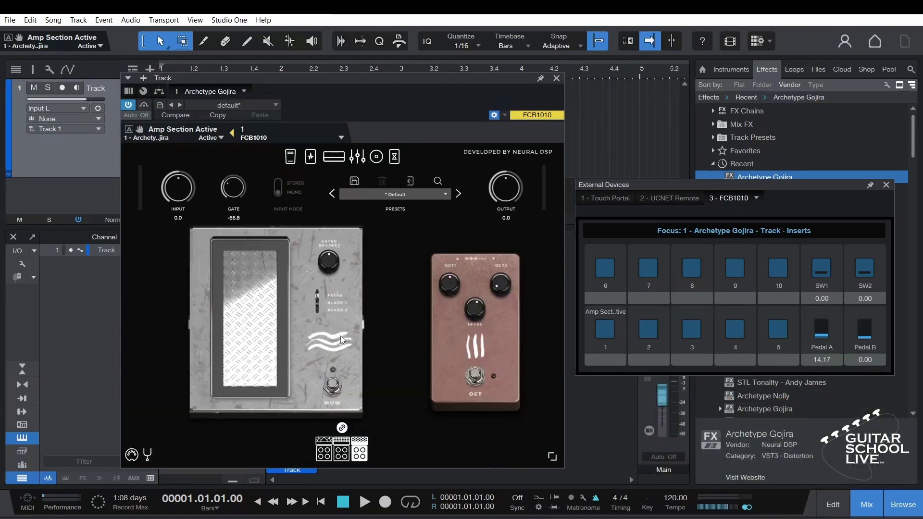
{"action": "left_click", "coordinate": [335, 391]}
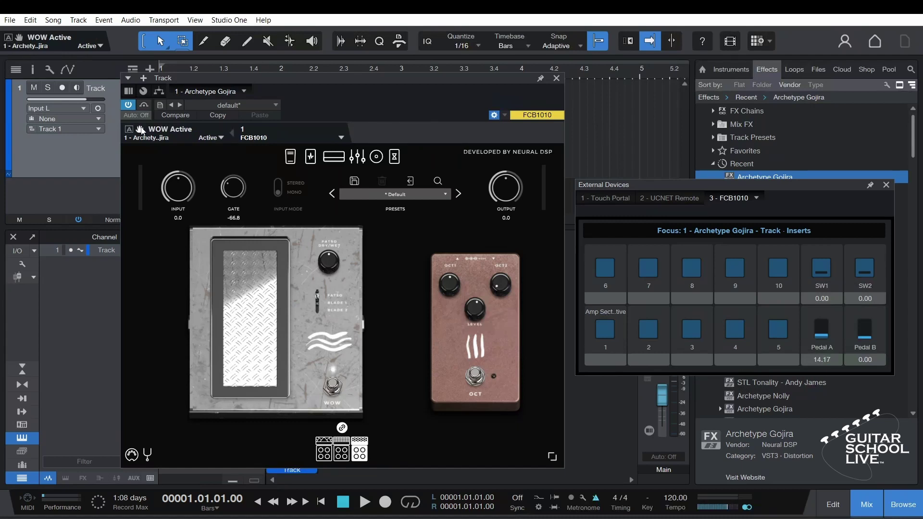
{"action": "left_click_drag", "start_coordinate": [140, 130], "coordinate": [775, 270]}
{"action": "left_click", "coordinate": [475, 376]}
{"action": "left_click_drag", "start_coordinate": [140, 130], "coordinate": [648, 329]}
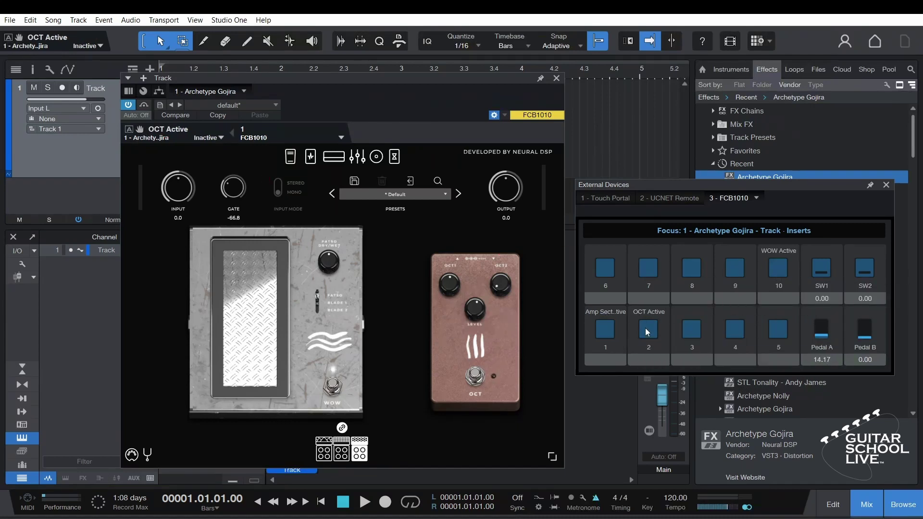
Map OD, DRT, PHSR and CHR Active to FCB1010 buttons 6, 7, 8 and 9.
{"action": "left_click", "coordinate": [310, 157]}
{"action": "left_click", "coordinate": [176, 369]}
{"action": "left_click_drag", "start_coordinate": [140, 130], "coordinate": [735, 267]}
{"action": "left_click", "coordinate": [287, 370]}
{"action": "left_click", "coordinate": [397, 369]}
{"action": "left_click", "coordinate": [508, 369]}
{"action": "left_click", "coordinate": [394, 157]}
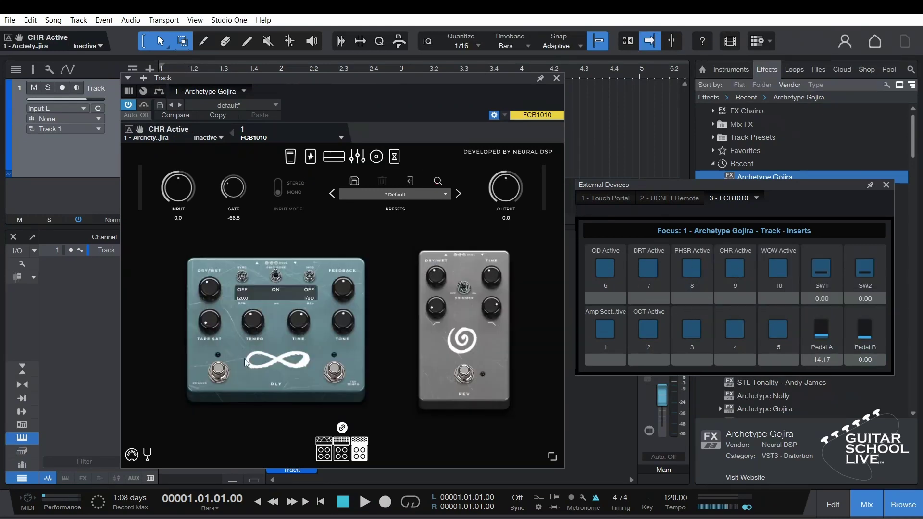
Map DLY Active to button 3, DLY Tap Tempo to button 5, REV Active to button 4.
{"action": "left_click", "coordinate": [218, 373]}
{"action": "left_click_drag", "start_coordinate": [140, 130], "coordinate": [692, 330]}
{"action": "left_click", "coordinate": [335, 371]}
{"action": "left_click_drag", "start_coordinate": [140, 129], "coordinate": [779, 329]}
{"action": "left_click", "coordinate": [465, 374]}
{"action": "left_click_drag", "start_coordinate": [140, 130], "coordinate": [735, 330]}
Map WOW Position to FCB1010 Pedal A and Input Gain to Pedal B.
{"action": "left_click", "coordinate": [324, 450]}
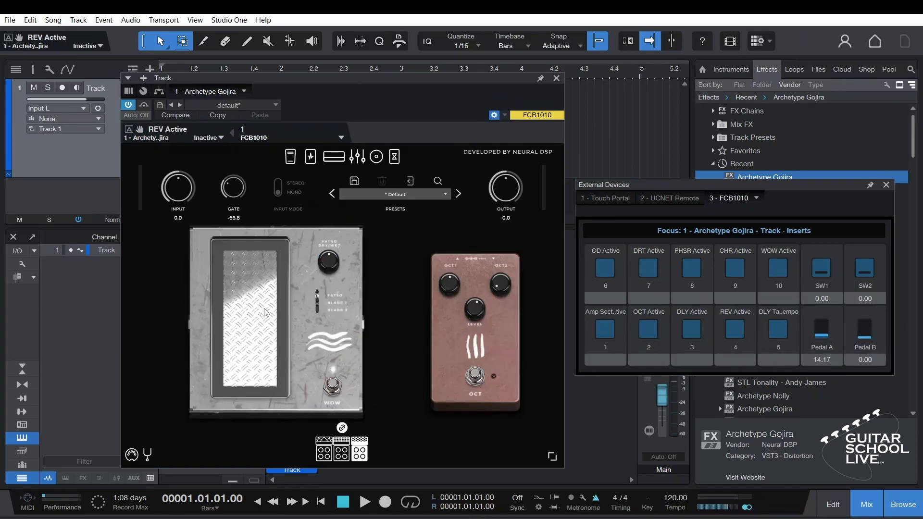
{"action": "left_click", "coordinate": [259, 306]}
{"action": "left_click_drag", "start_coordinate": [140, 130], "coordinate": [821, 331]}
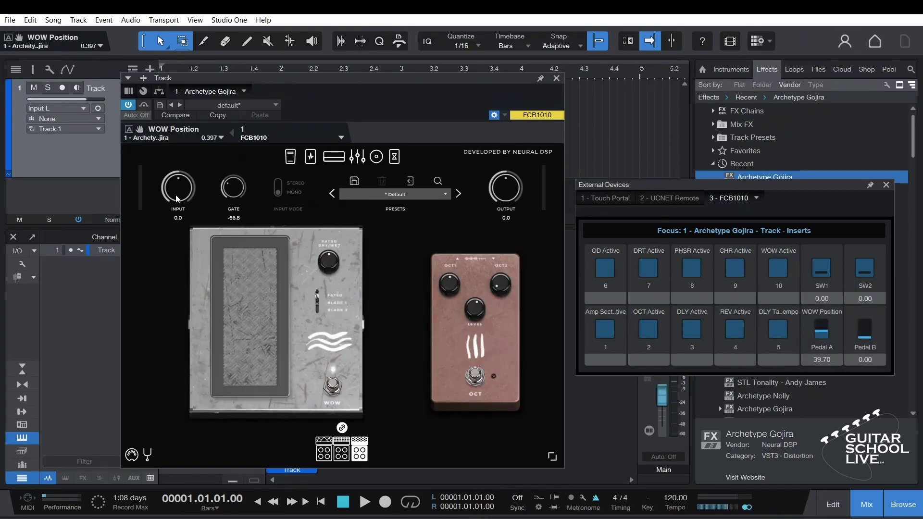
{"action": "left_click_drag", "start_coordinate": [179, 194], "coordinate": [191, 204]}
{"action": "left_click_drag", "start_coordinate": [140, 130], "coordinate": [867, 333]}
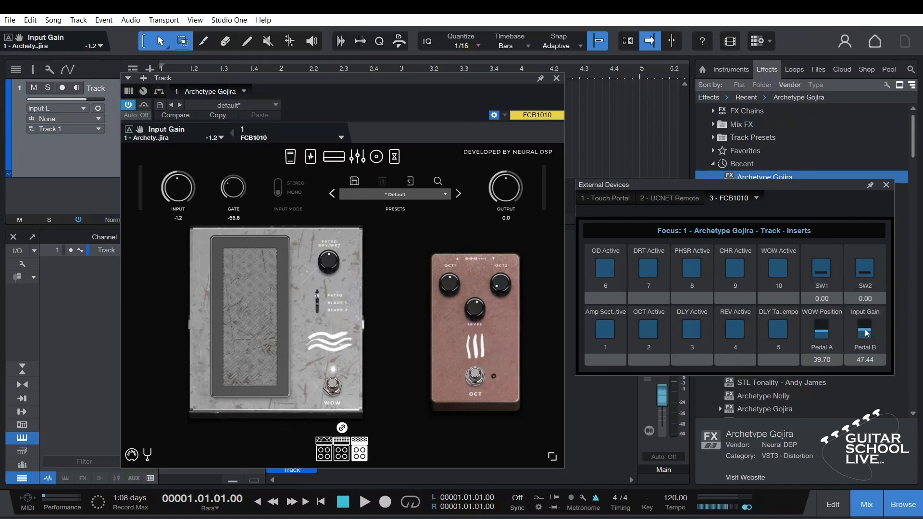